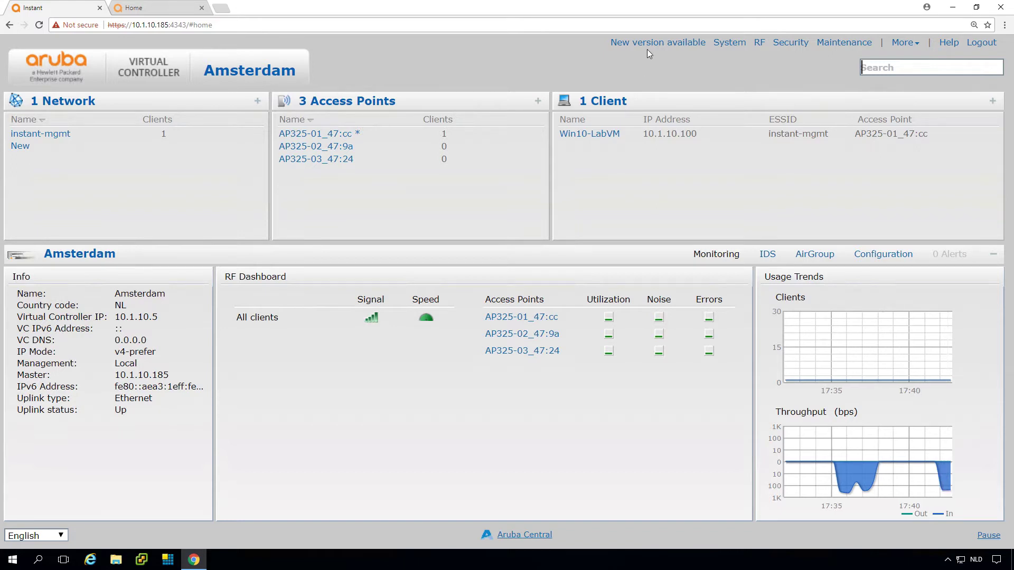
Check the cluster's Maintenance > Firmware settings online, finding version 6.5.4.4 available.
{"action": "left_click", "coordinate": [845, 42]}
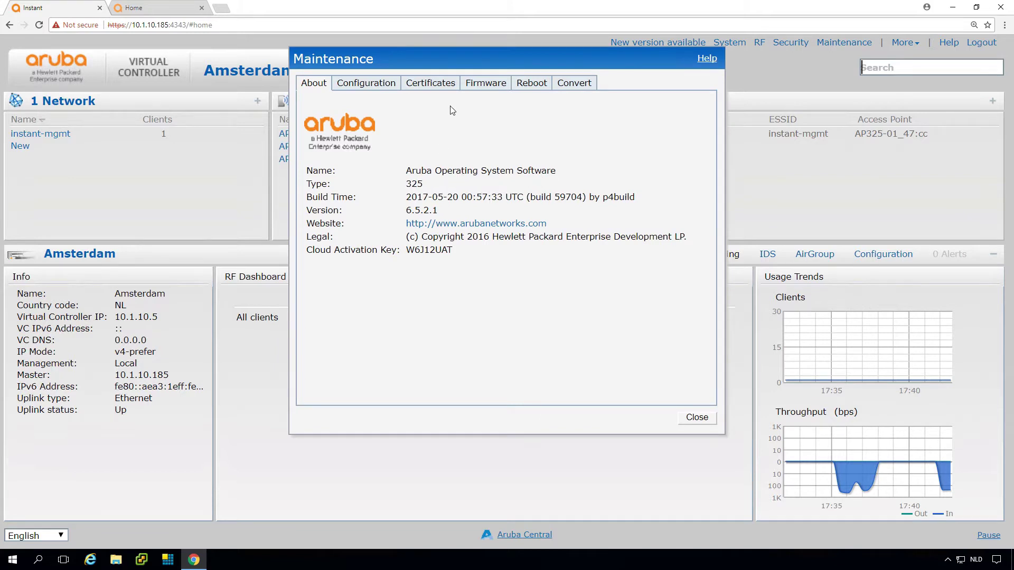
{"action": "left_click", "coordinate": [485, 86]}
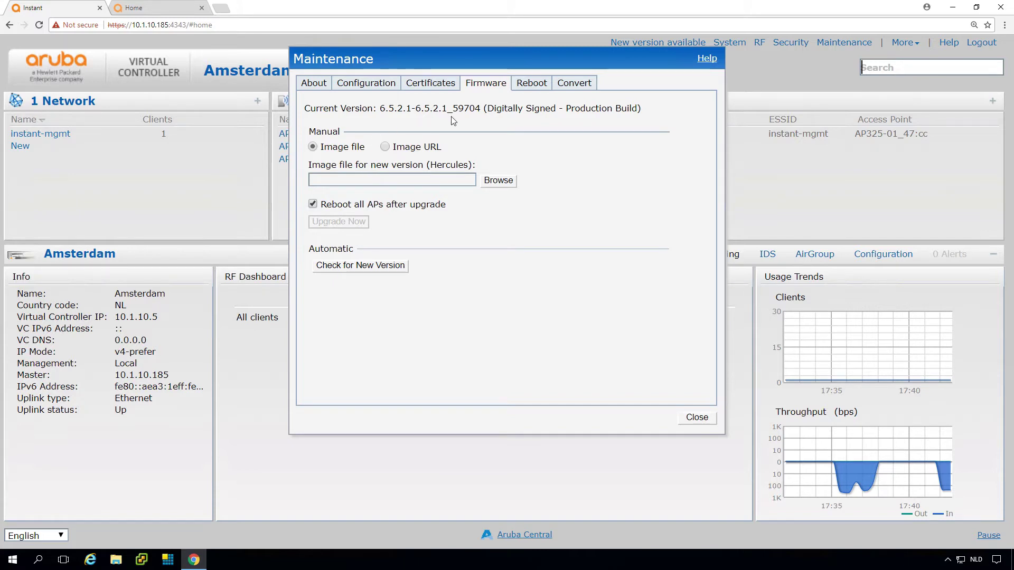
{"action": "left_click", "coordinate": [388, 270]}
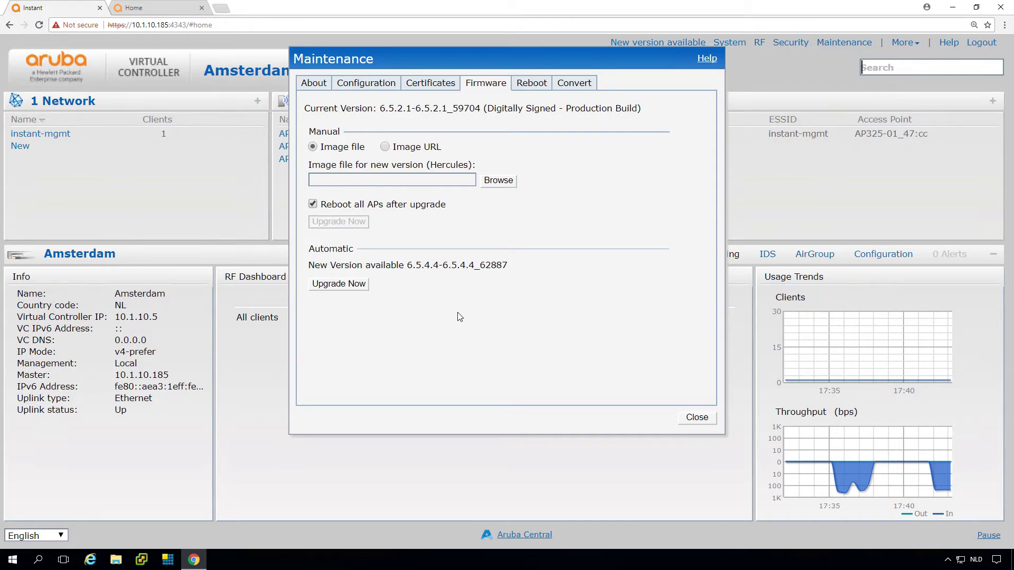
Zoom the Support Center to 150% and browse Download Software to Aruba Instant Conservative Current Release 6.5.3.4.
{"action": "left_click", "coordinate": [155, 16]}
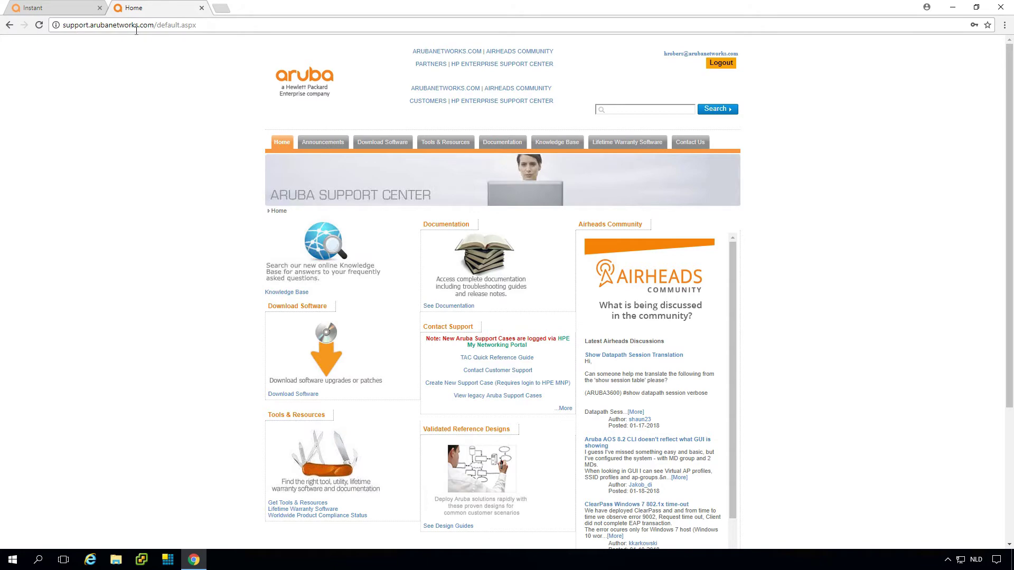
{"action": "key", "text": "ctrl+plus"}
{"action": "key", "text": "ctrl+plus"}
{"action": "key", "text": "ctrl+plus"}
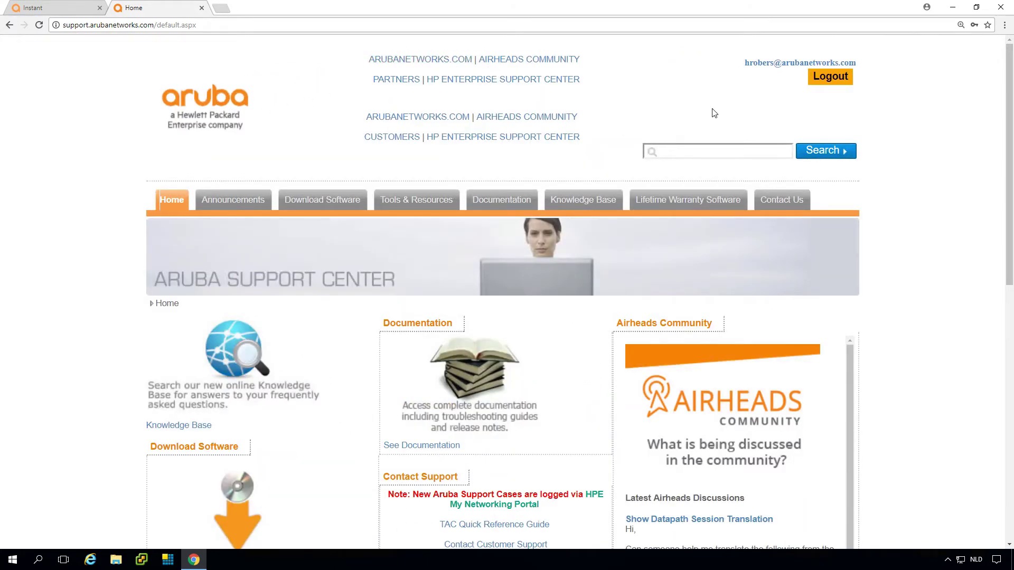
{"action": "left_click", "coordinate": [334, 203]}
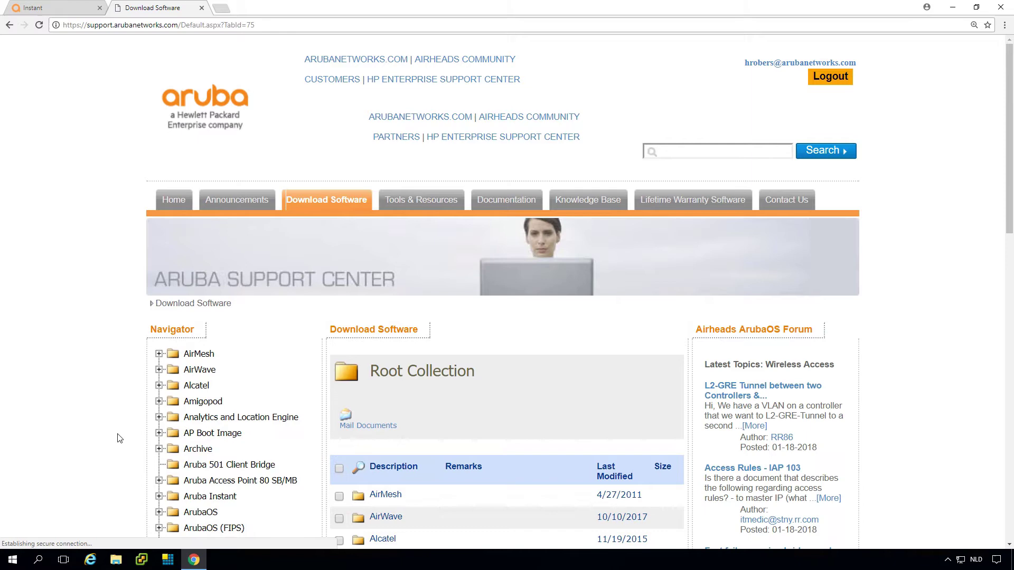
{"action": "left_click", "coordinate": [159, 497]}
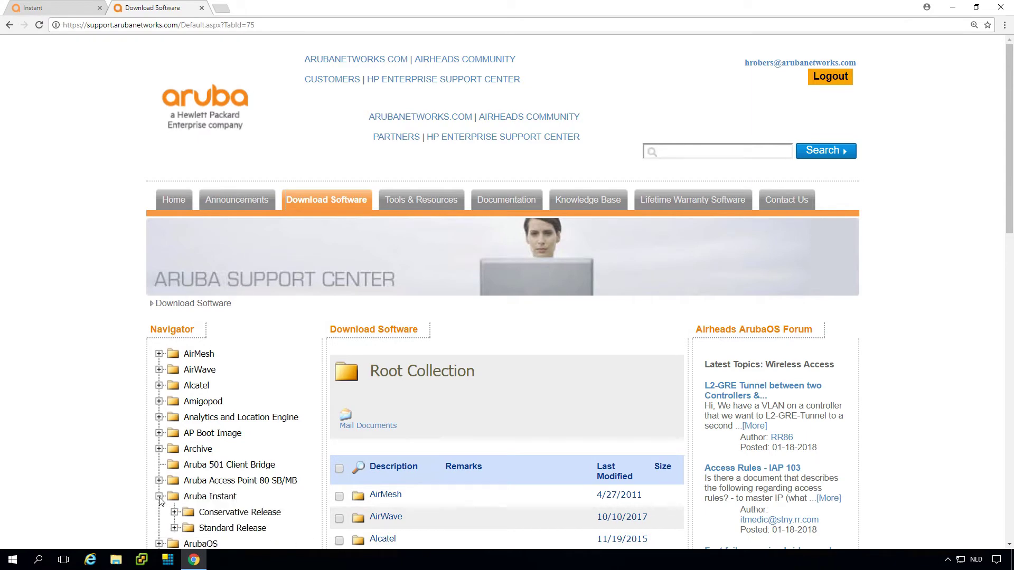
{"action": "scroll", "coordinate": [160, 500], "scroll_direction": "down", "scroll_amount": 7}
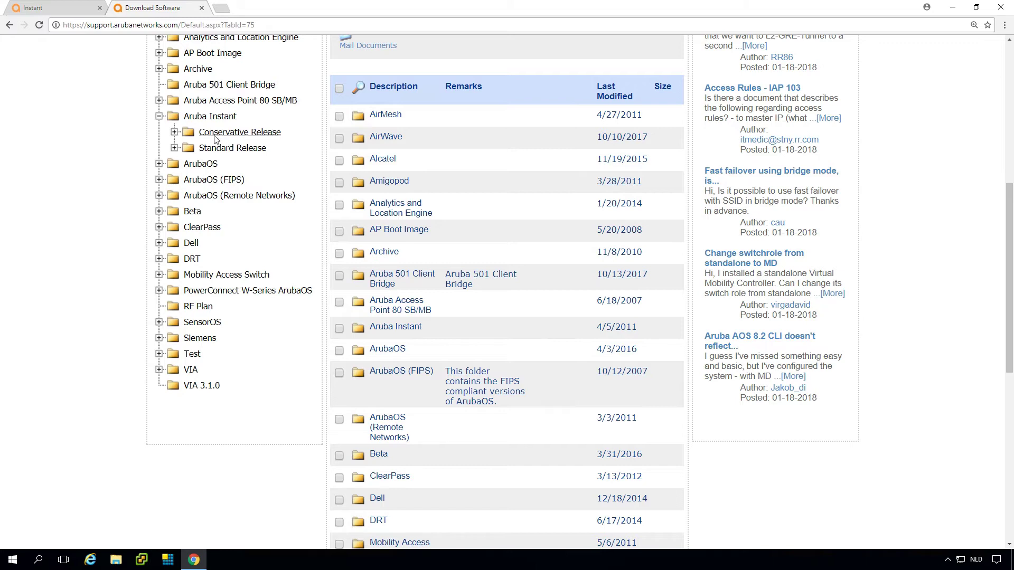
{"action": "left_click", "coordinate": [174, 132]}
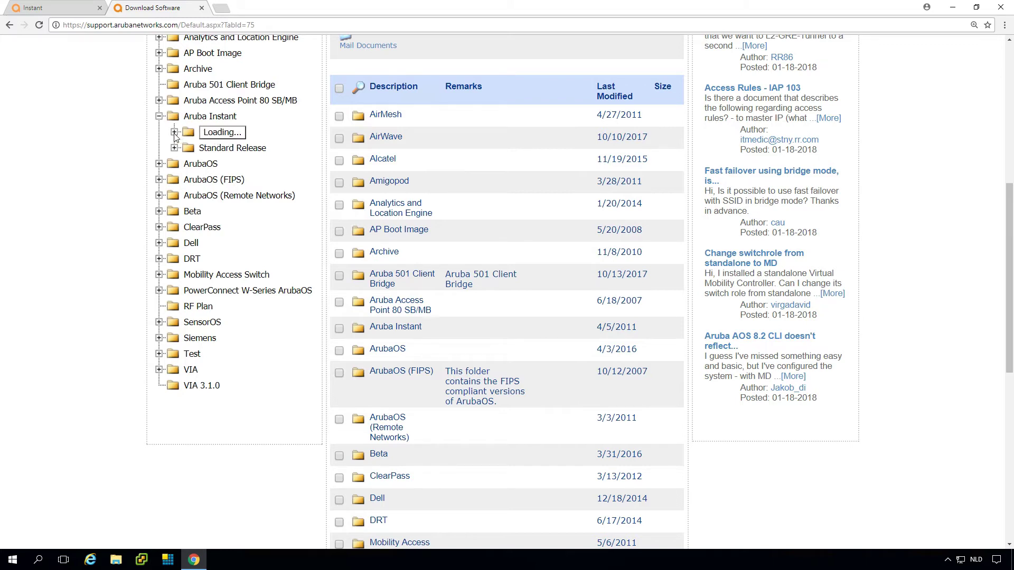
{"action": "left_click", "coordinate": [189, 164]}
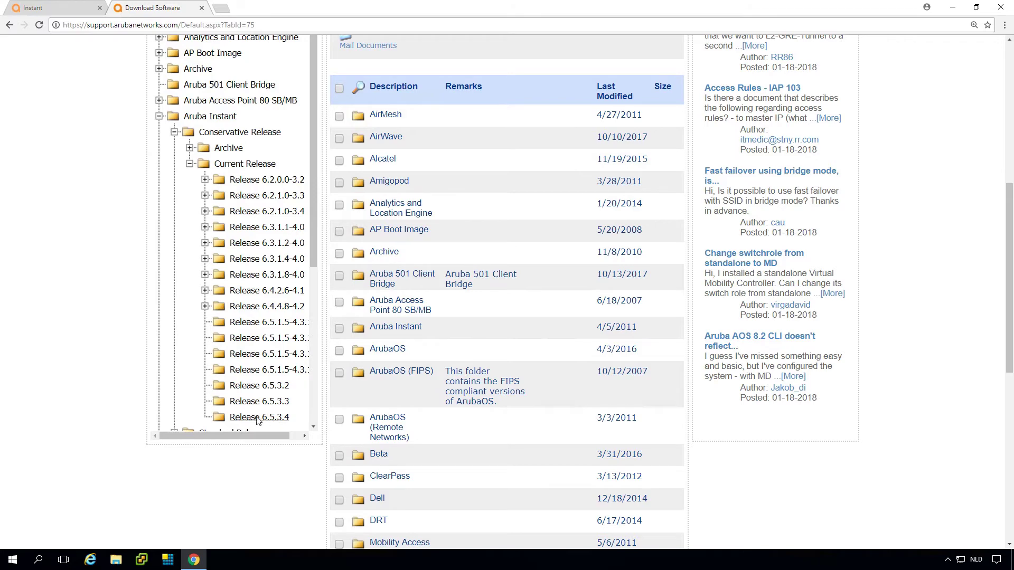
{"action": "left_click", "coordinate": [258, 420]}
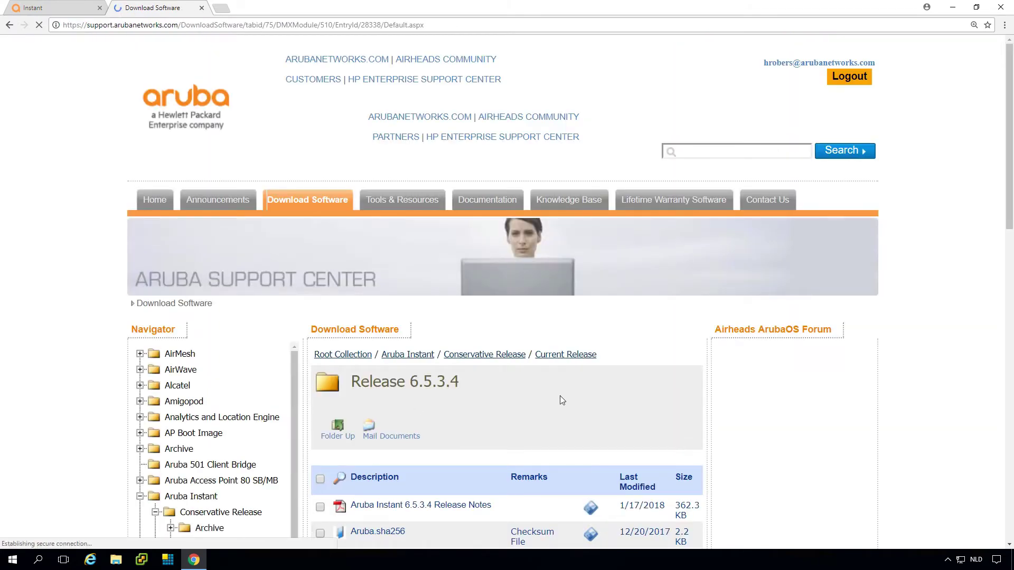
Download the ArubaInstant_Hercules_6.5.3.4_62857 image for IAP-324/325 access points.
{"action": "scroll", "coordinate": [758, 433], "scroll_direction": "down", "scroll_amount": 7}
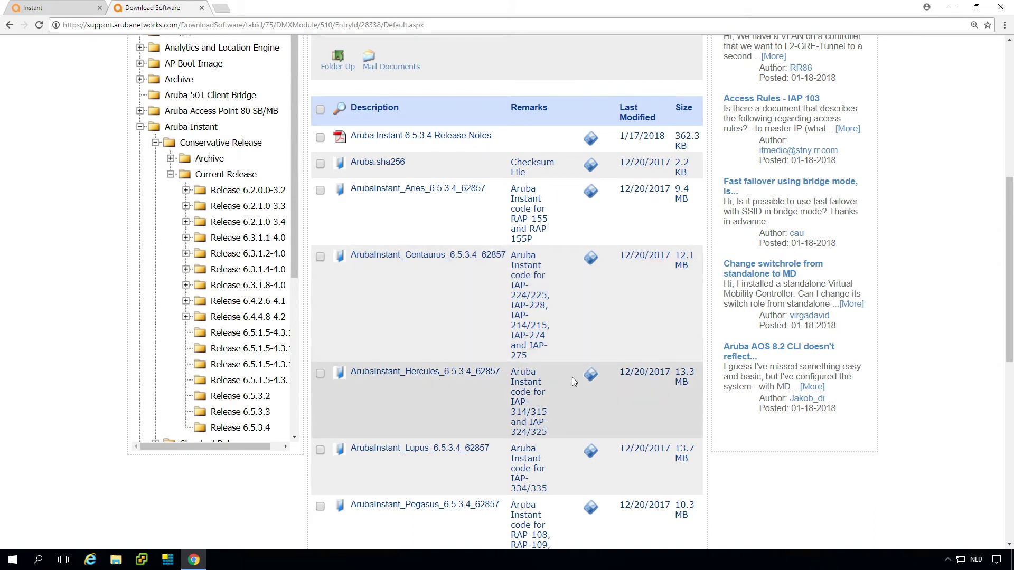
{"action": "left_click", "coordinate": [590, 376]}
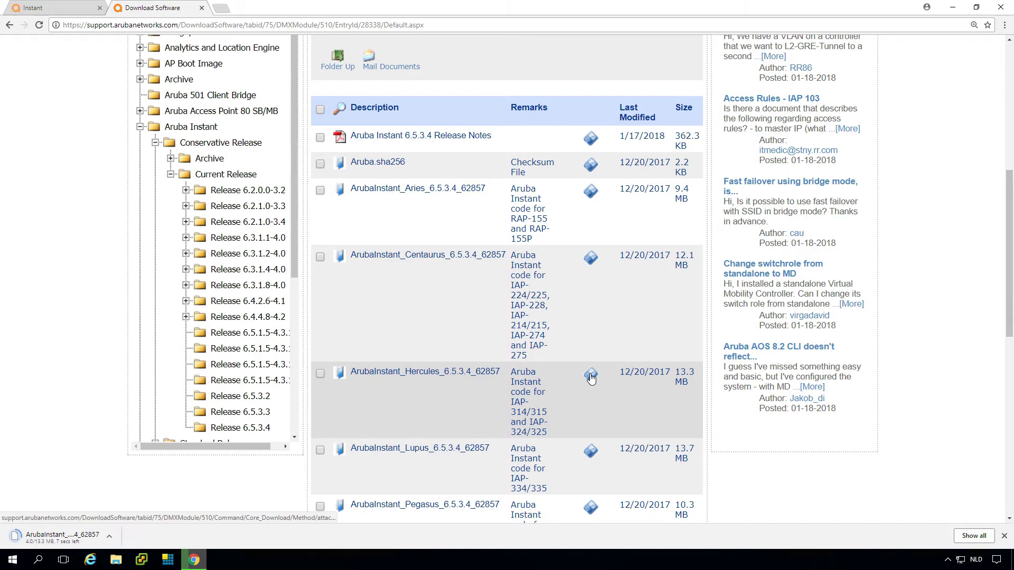
Set the downloaded Hercules 6.5.3.4 file as the manual upgrade image and launch Upgrade Now.
{"action": "left_click", "coordinate": [48, 12]}
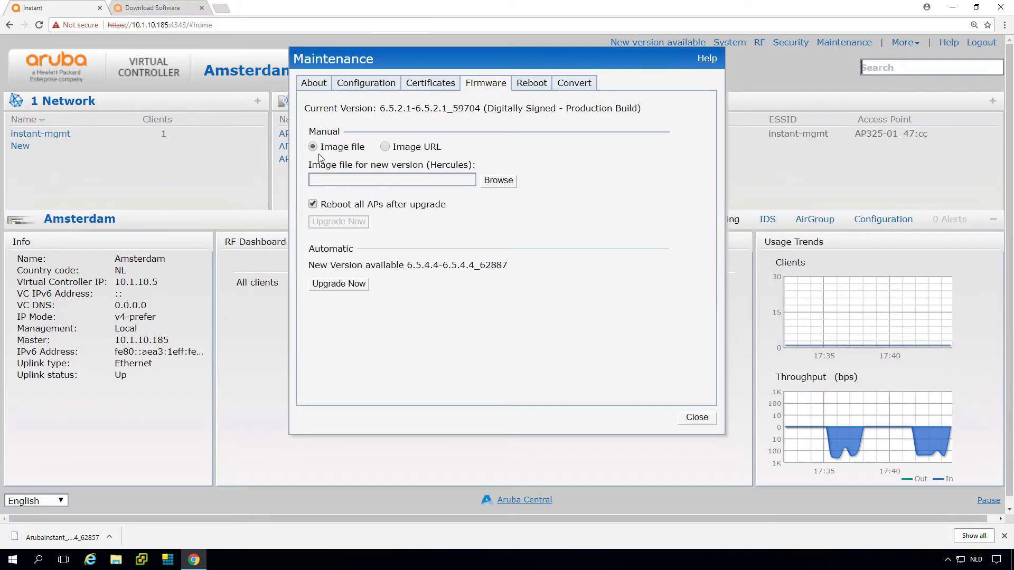
{"action": "left_click", "coordinate": [499, 180]}
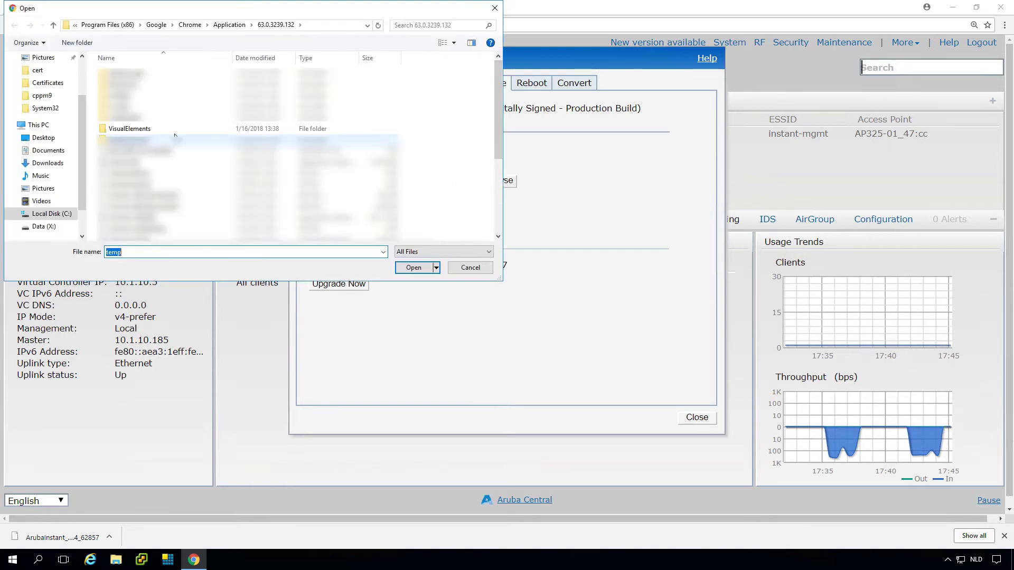
{"action": "left_click", "coordinate": [48, 164]}
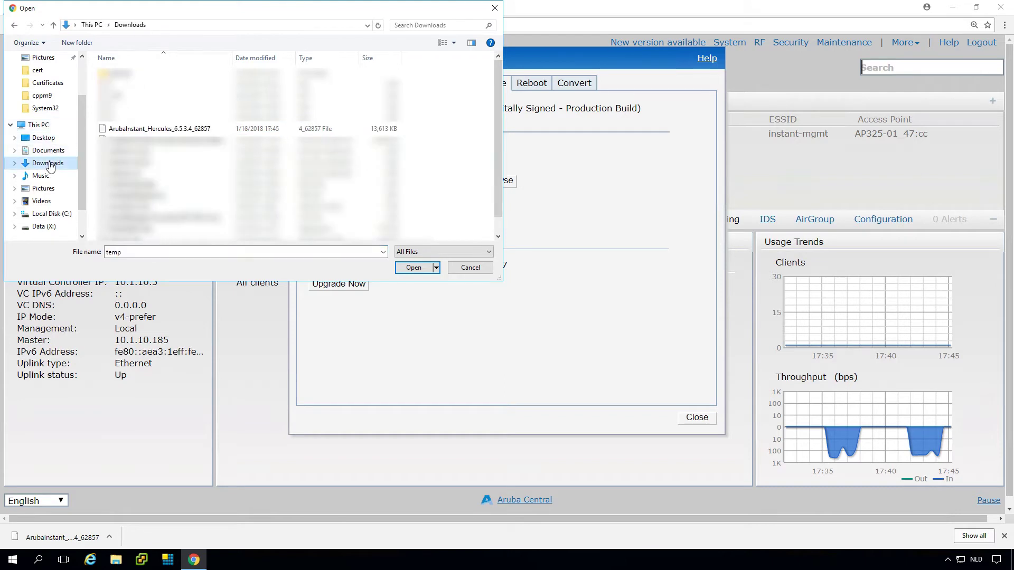
{"action": "left_click", "coordinate": [164, 129]}
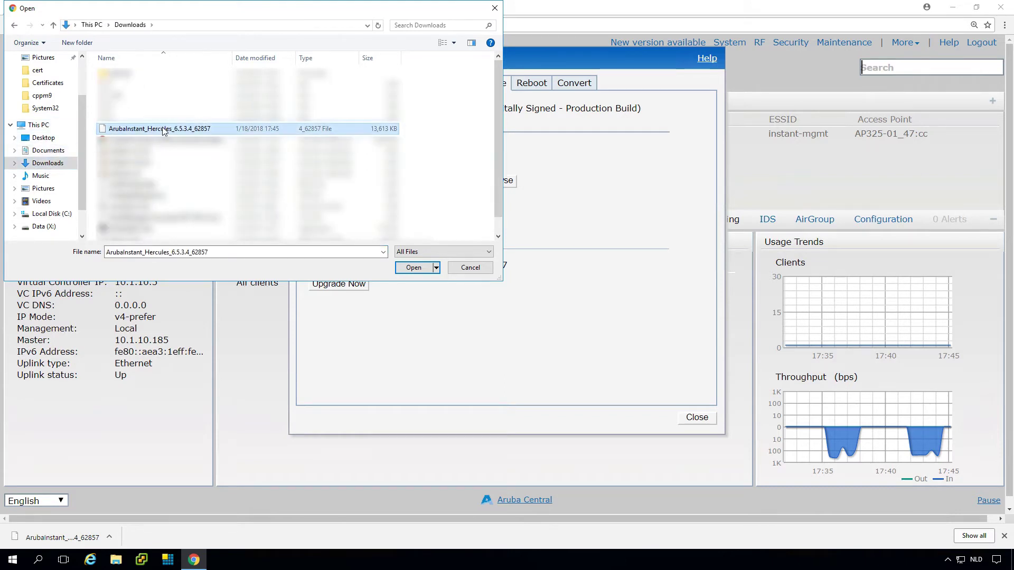
{"action": "left_click", "coordinate": [417, 267]}
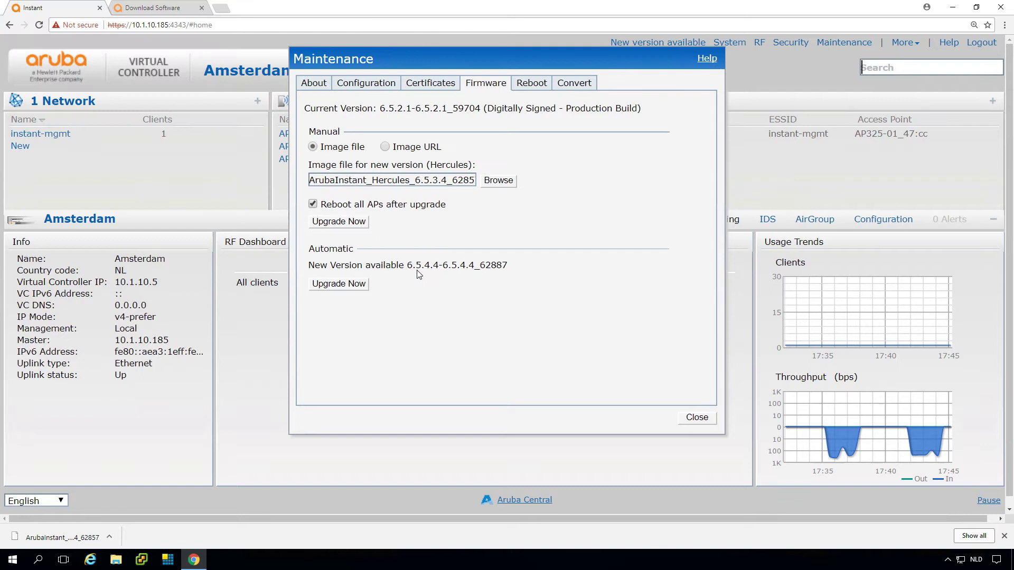
{"action": "left_click", "coordinate": [346, 223]}
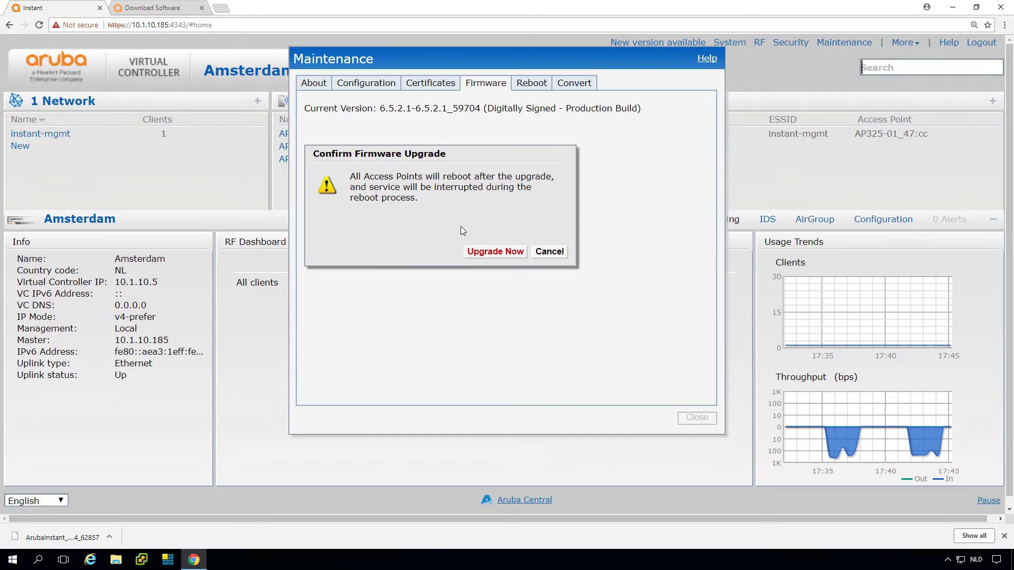
Confirm the firmware upgrade despite the reboot and acknowledge the Upgrade successful message.
{"action": "left_click", "coordinate": [509, 252]}
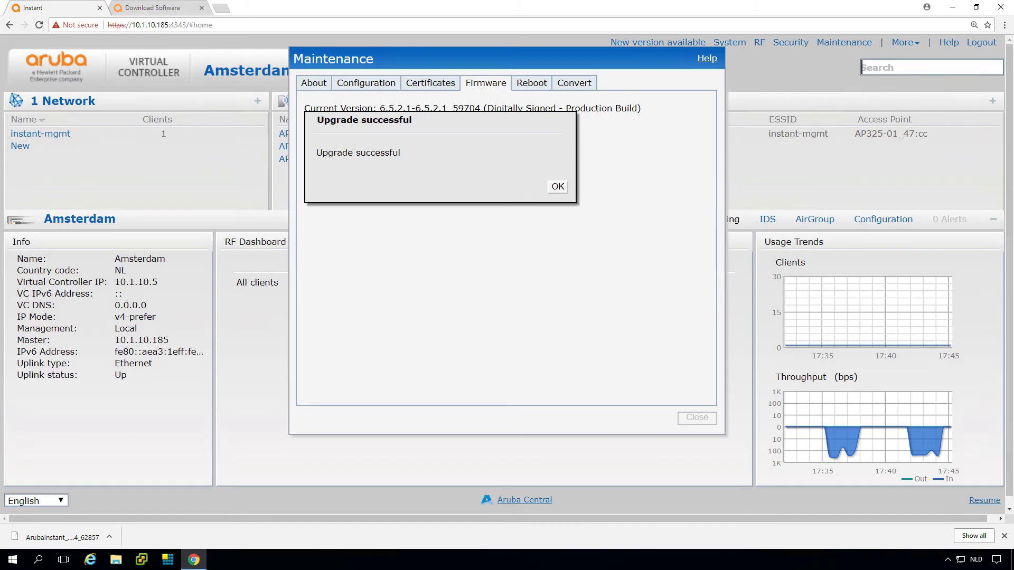
{"action": "left_click", "coordinate": [556, 188]}
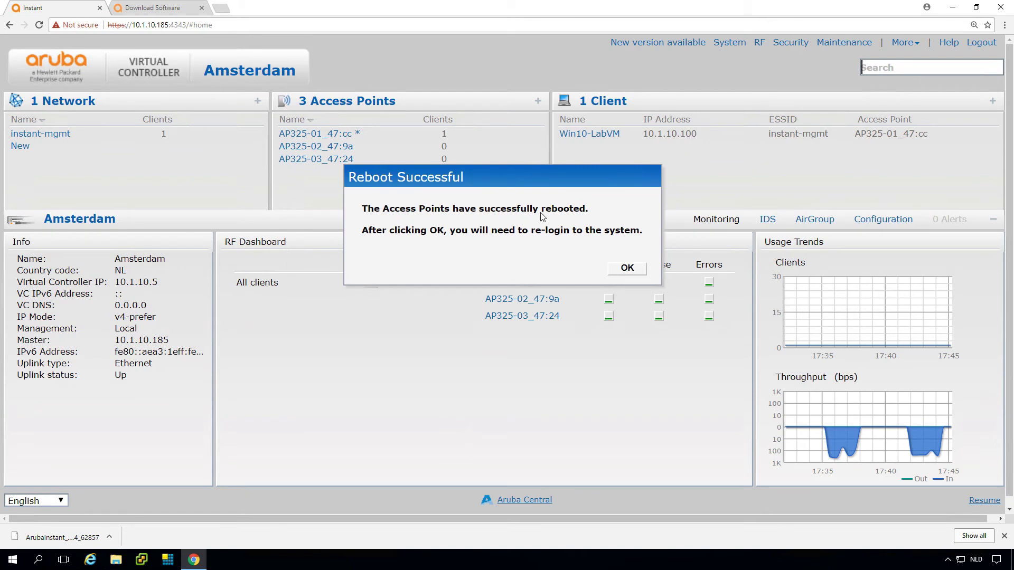
Acknowledge the successful reboot and reload the controller page.
{"action": "left_click", "coordinate": [628, 269]}
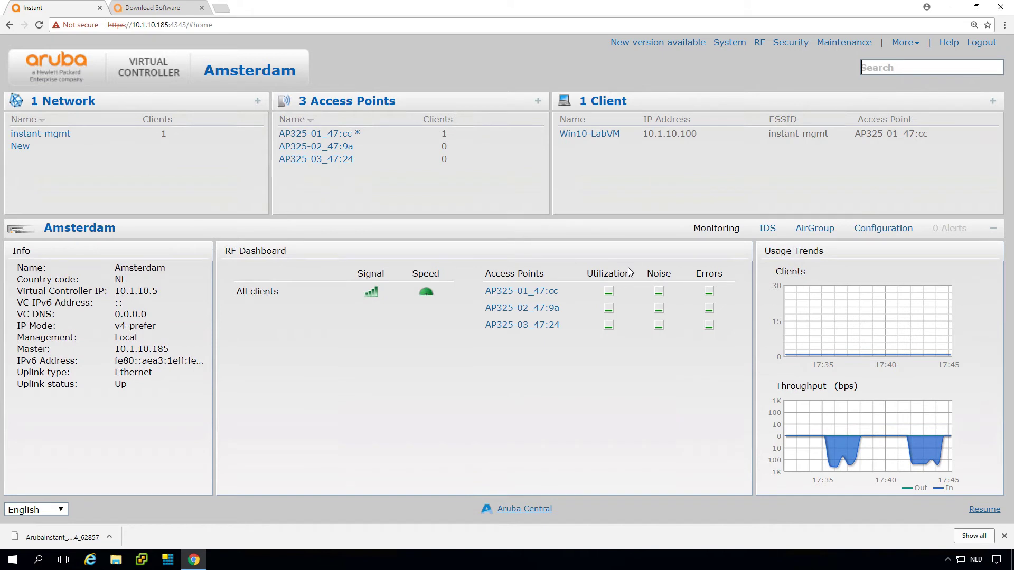
{"action": "left_click", "coordinate": [162, 25]}
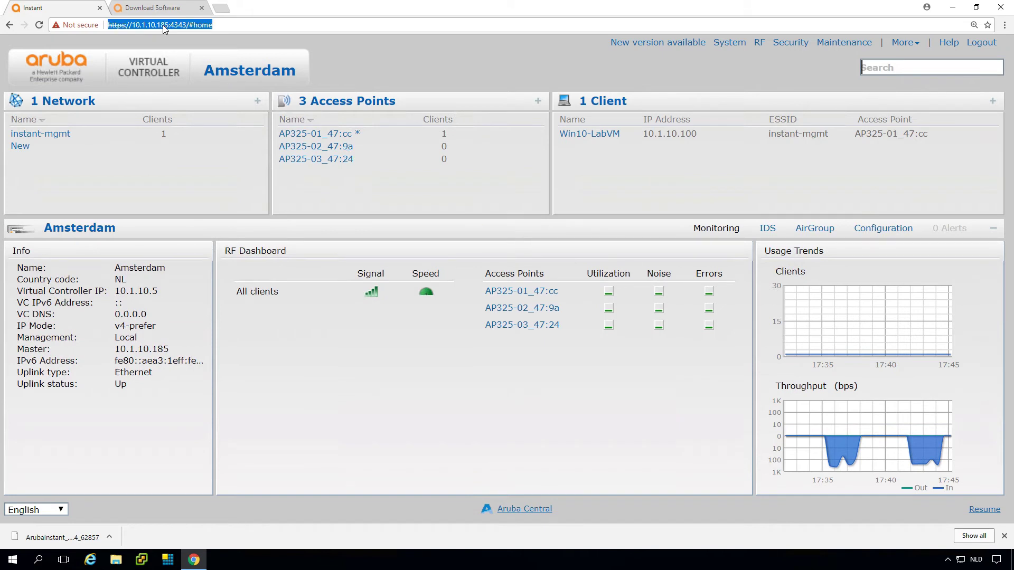
{"action": "key", "text": "Return"}
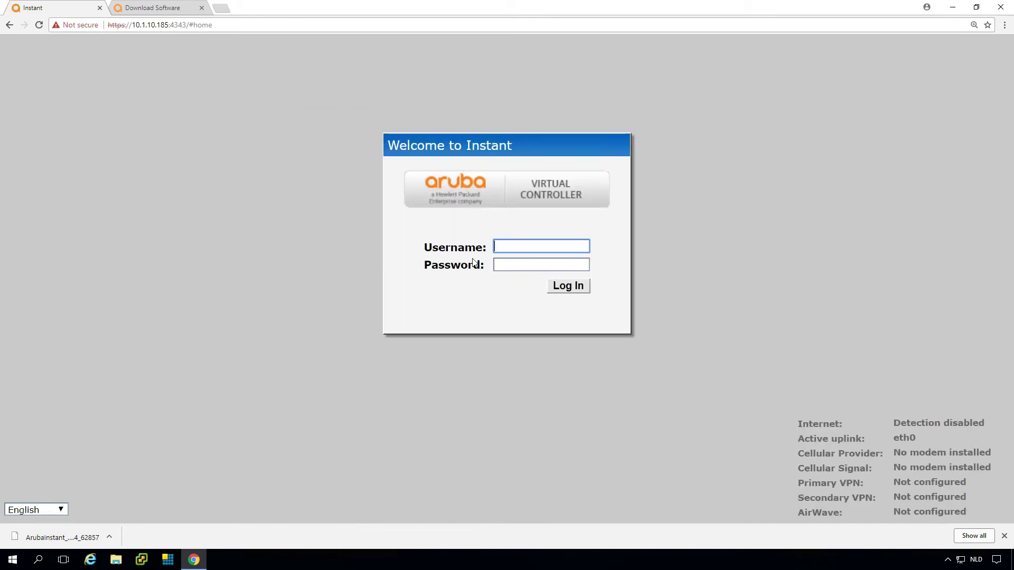
{"action": "type", "text": "a"}
{"action": "left_click", "coordinate": [161, 26]}
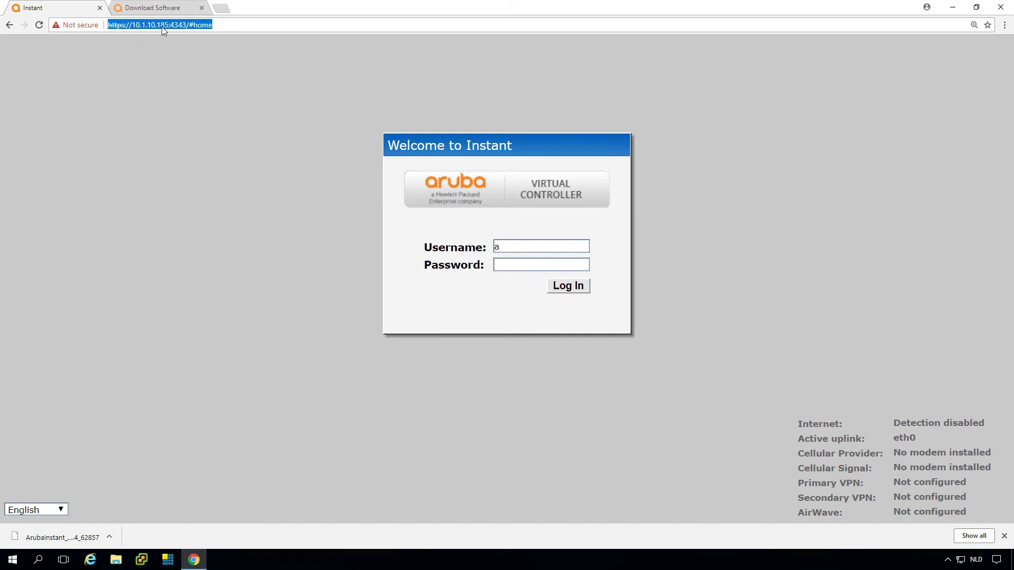
{"action": "left_click", "coordinate": [162, 27]}
{"action": "key", "text": "BackSpace"}
{"action": "key", "text": "BackSpace"}
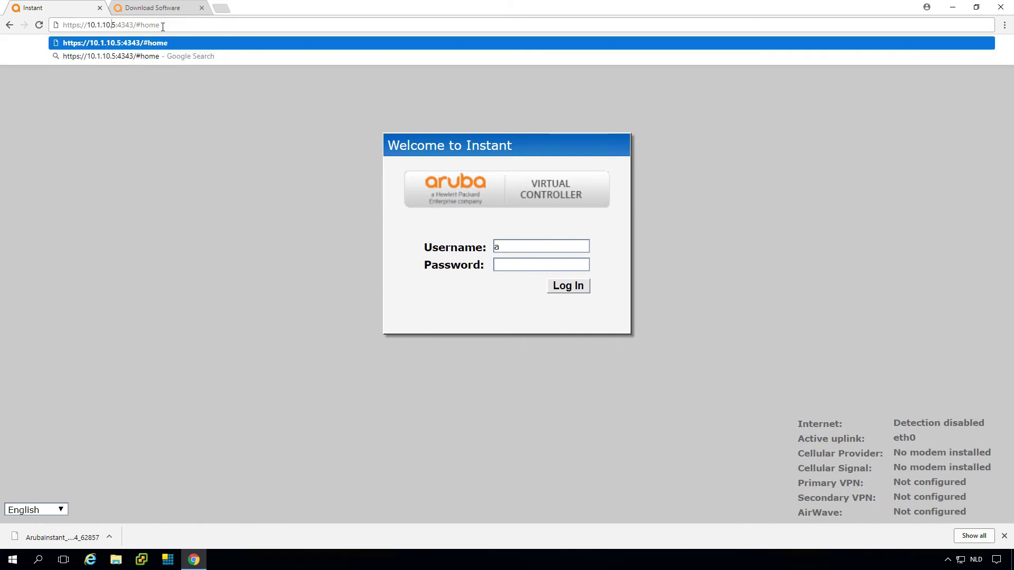
{"action": "key", "text": "Return"}
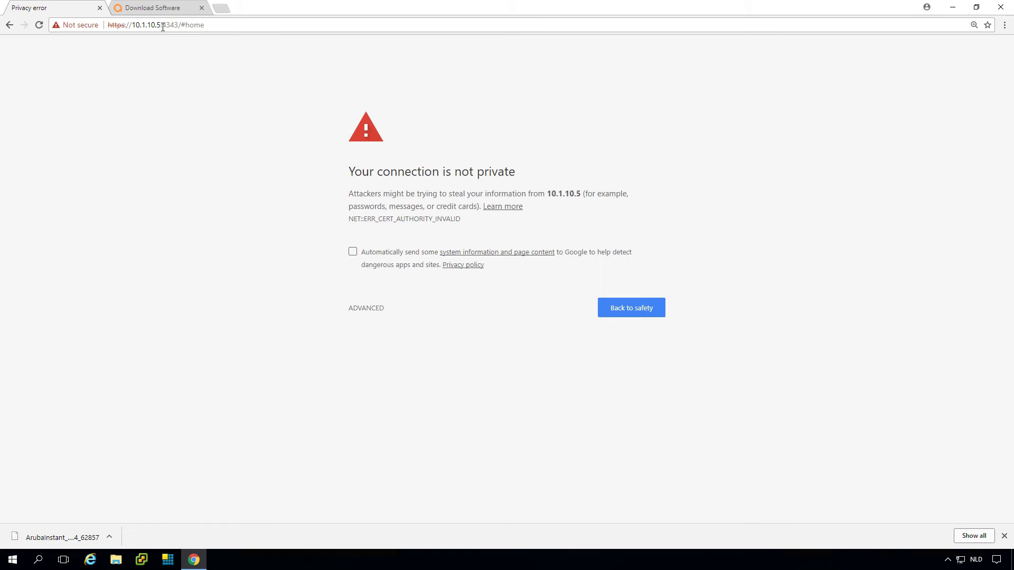
{"action": "left_click", "coordinate": [357, 311]}
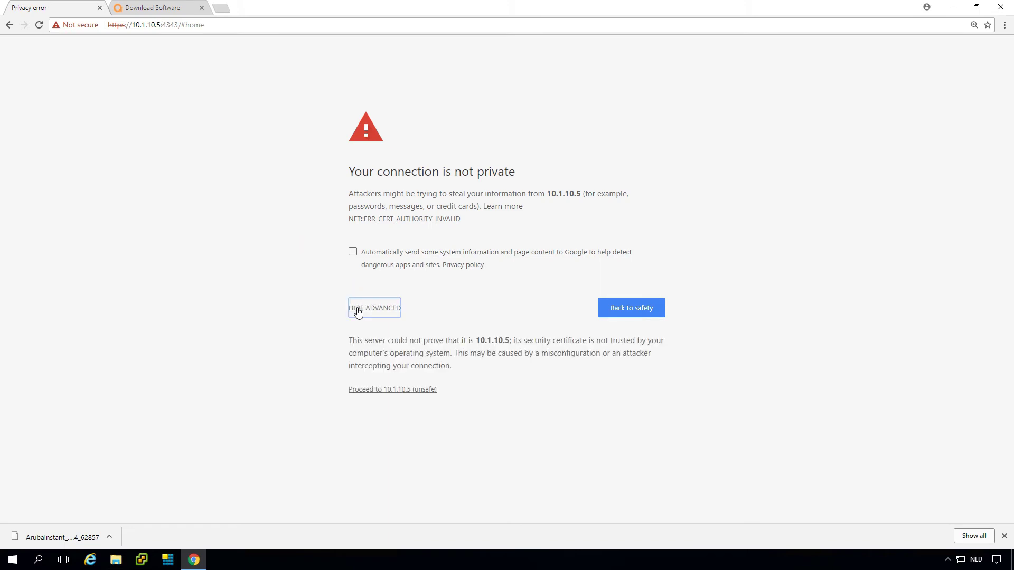
Proceed past the certificate warning, zoom to 150%, and log in with the admin username and password.
{"action": "left_click", "coordinate": [387, 390]}
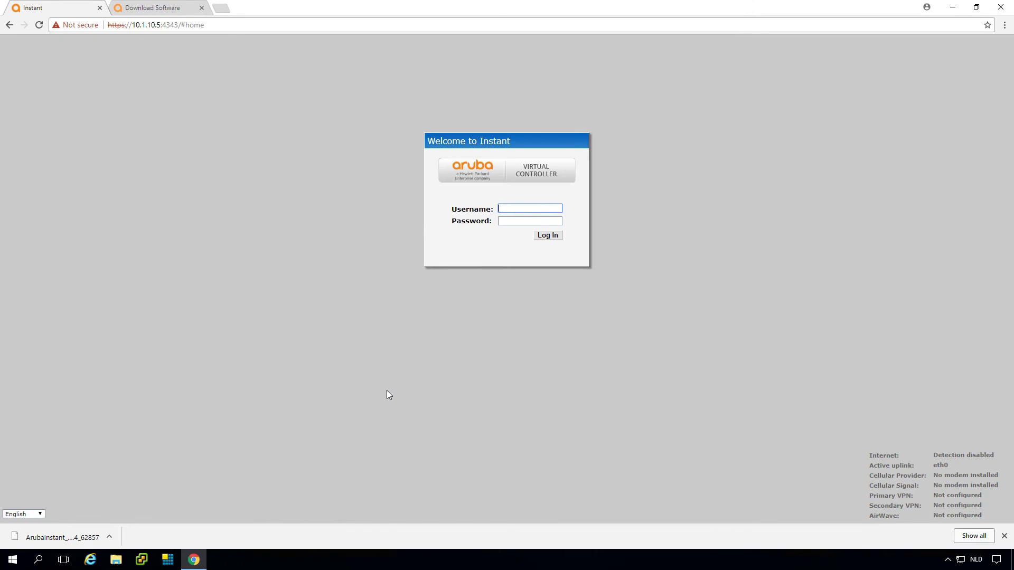
{"action": "key", "text": "ctrl+plus"}
{"action": "key", "text": "ctrl+plus"}
{"action": "key", "text": "ctrl+plus"}
{"action": "type", "text": "admin"}
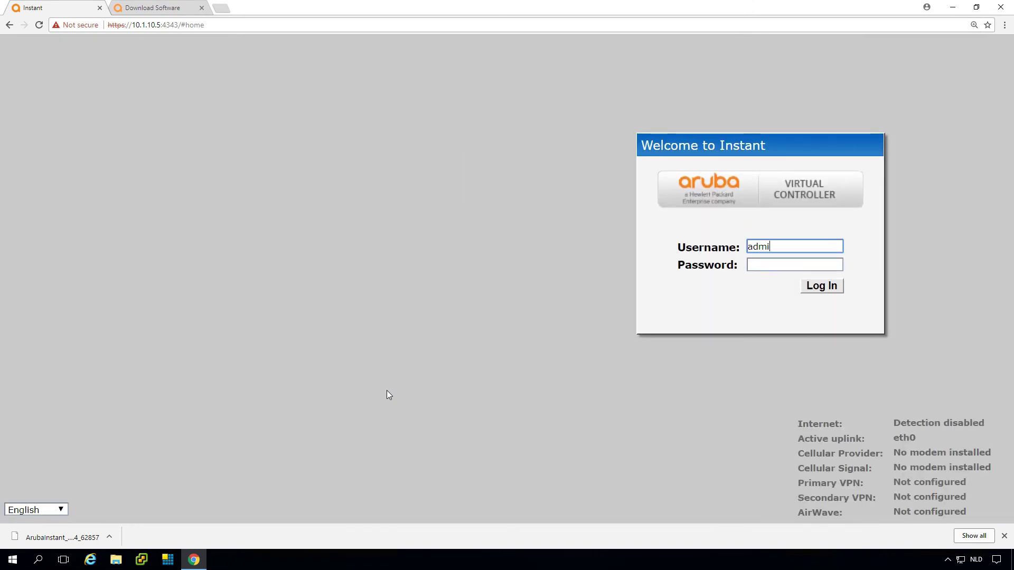
{"action": "key", "text": "Tab"}
{"action": "type", "text": "a"}
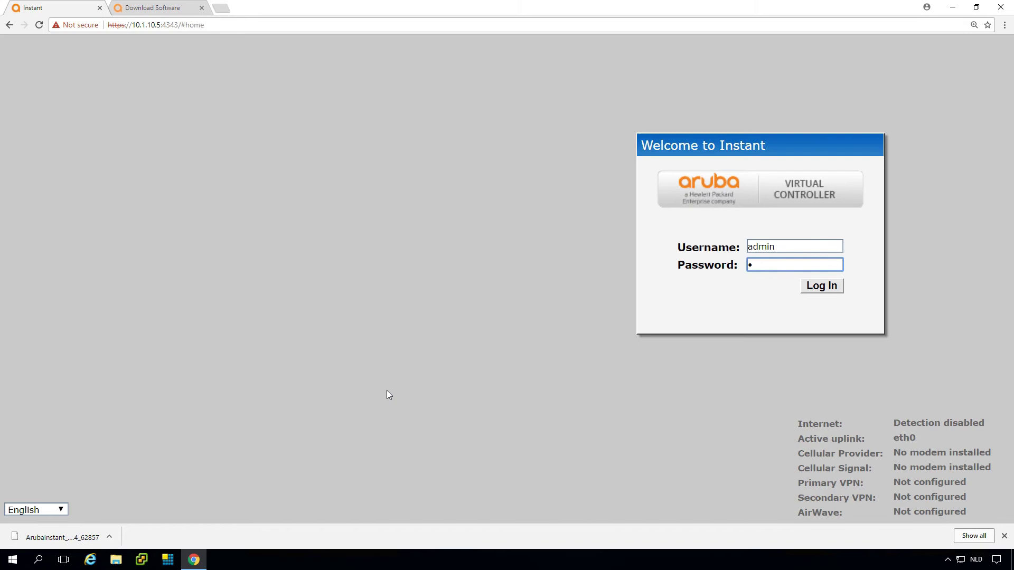
{"action": "type", "text": "********"}
{"action": "key", "text": "Return"}
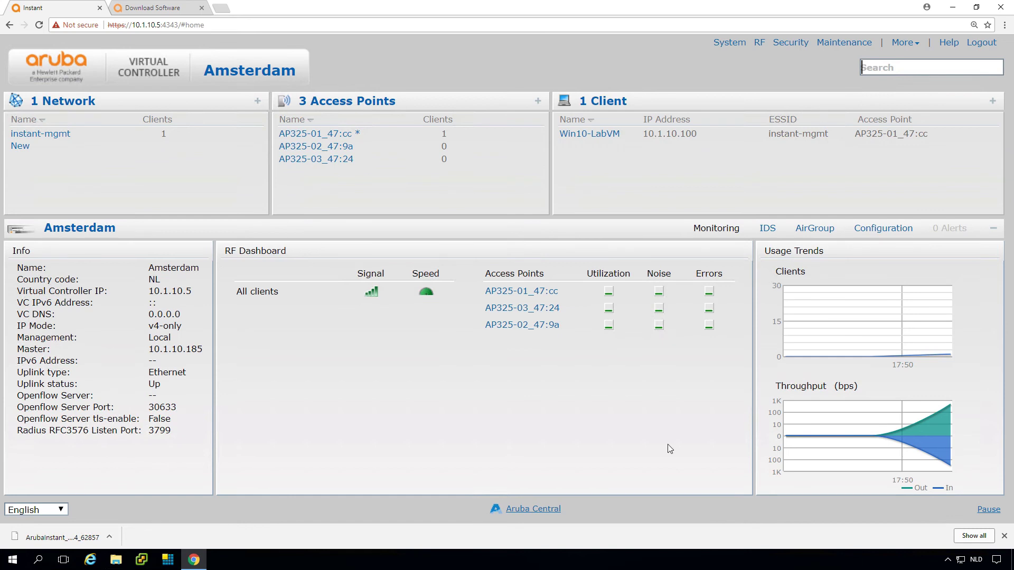
Open Maintenance to see the About tab showing version 6.5.3.4, build 62857.
{"action": "left_click", "coordinate": [840, 45]}
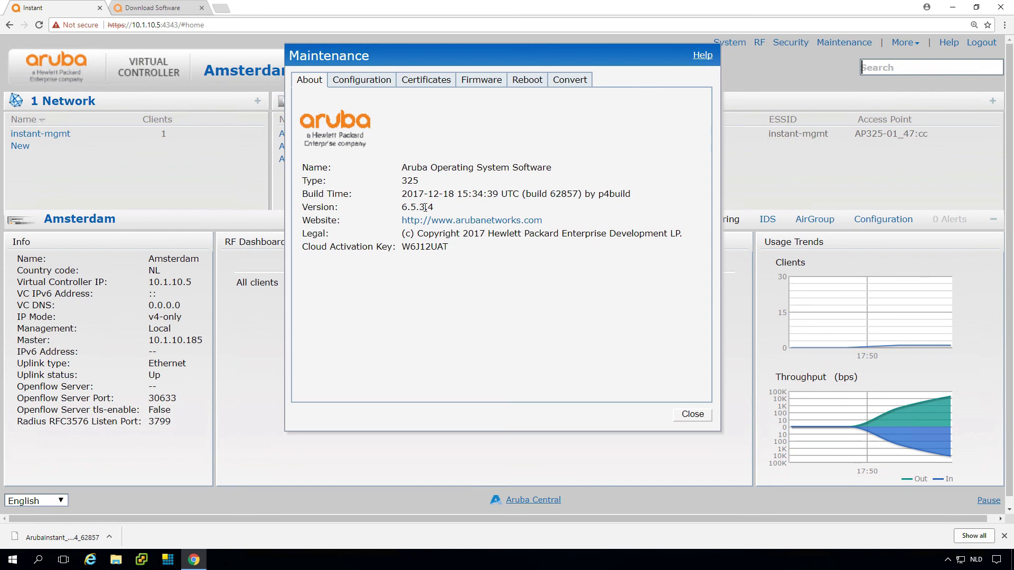
Close the Maintenance dialog to return to the Amsterdam dashboard.
{"action": "left_click", "coordinate": [692, 414]}
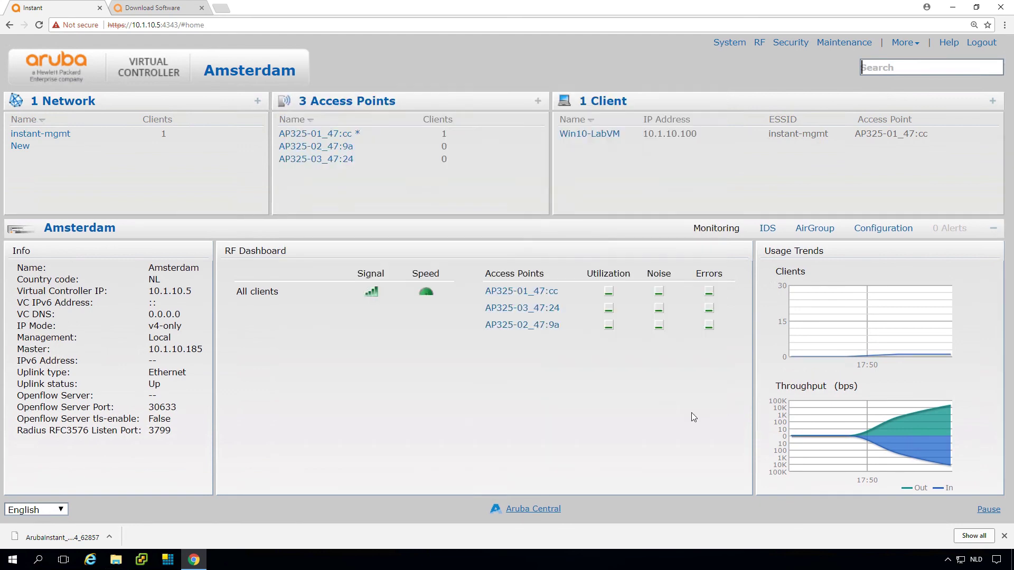